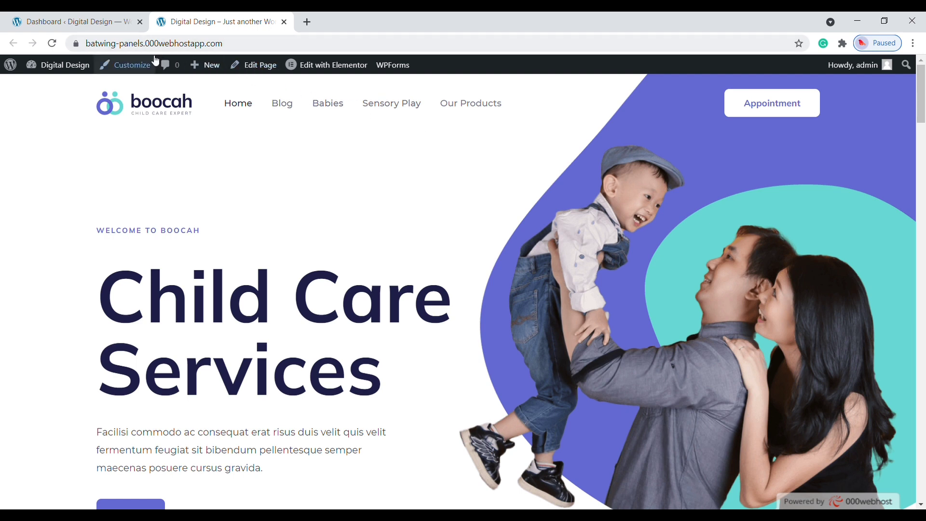
# Open the Main menu in the Customizer to review its five items and Primary Menu location
pyautogui.click(140, 76)
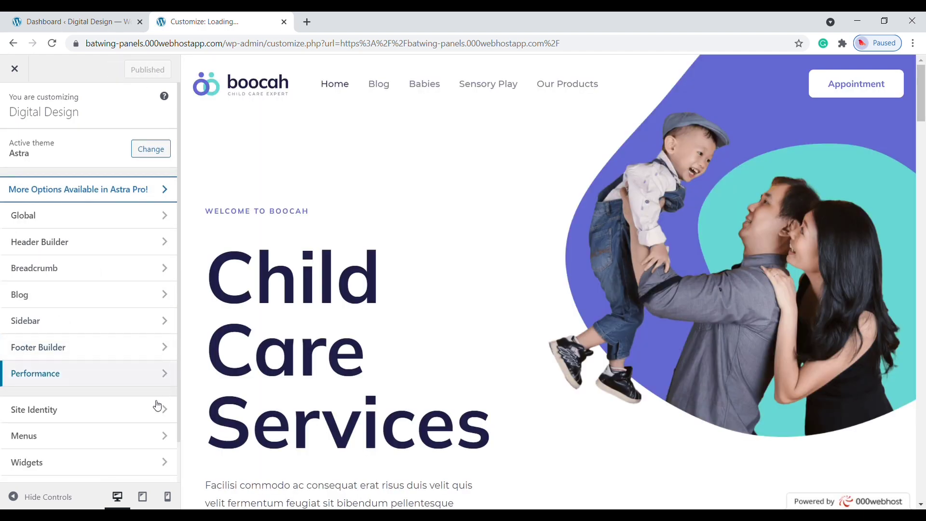
pyautogui.click(139, 436)
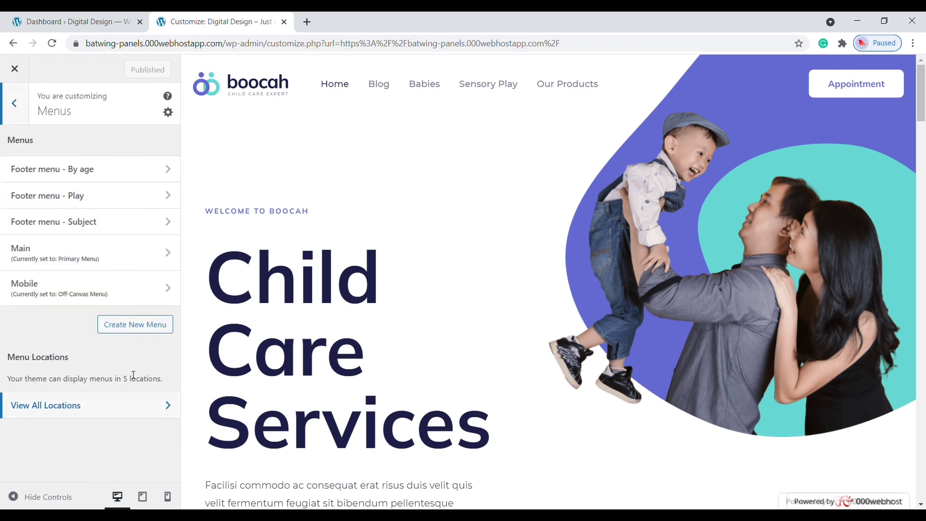
pyautogui.click(91, 260)
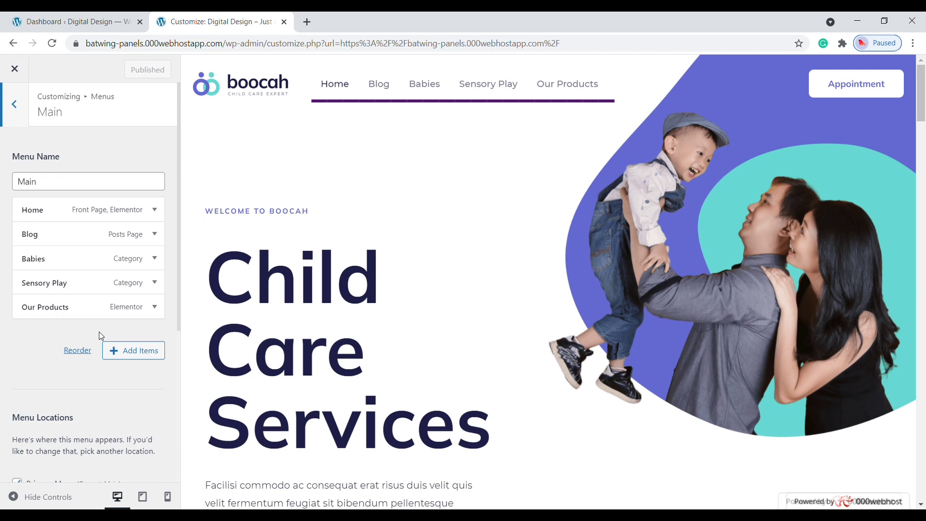
pyautogui.scroll(-5, 99, 332)
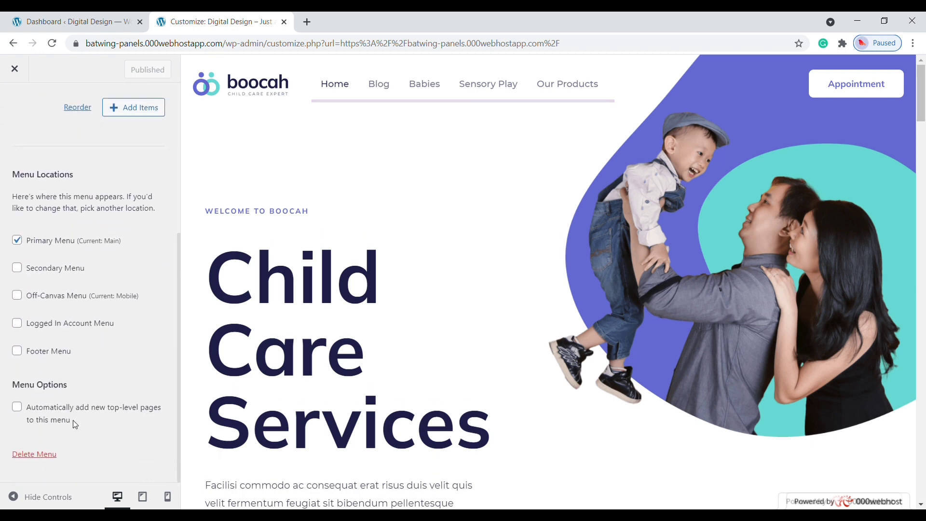
# Delete the Main menu and bring up a blank New Menu form
pyautogui.click(29, 454)
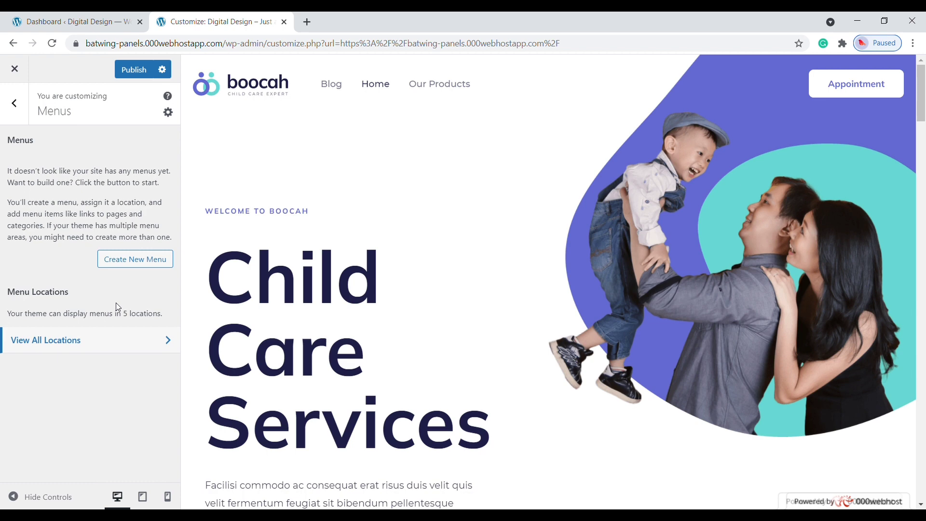
pyautogui.click(136, 268)
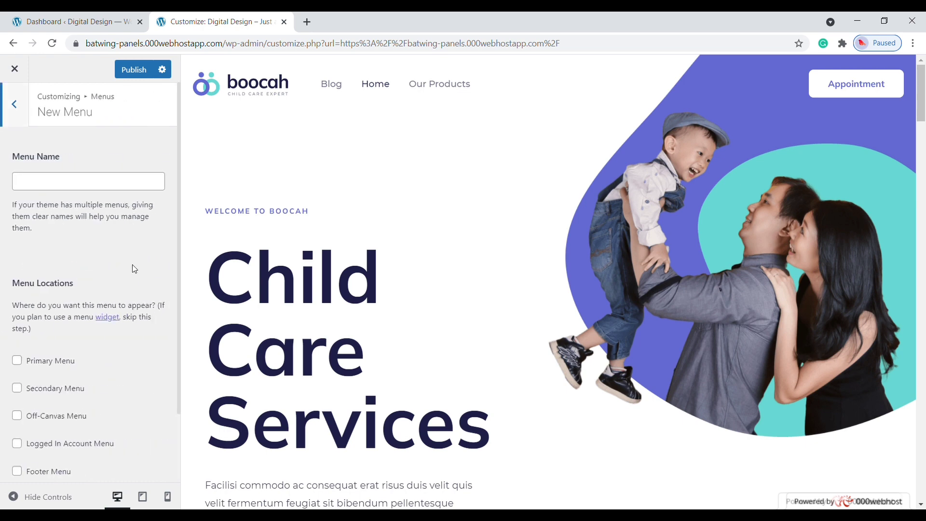
# Name the new menu 'Main Menu', tick the Primary Menu location and continue
pyautogui.click(51, 190)
pyautogui.write('Mai')
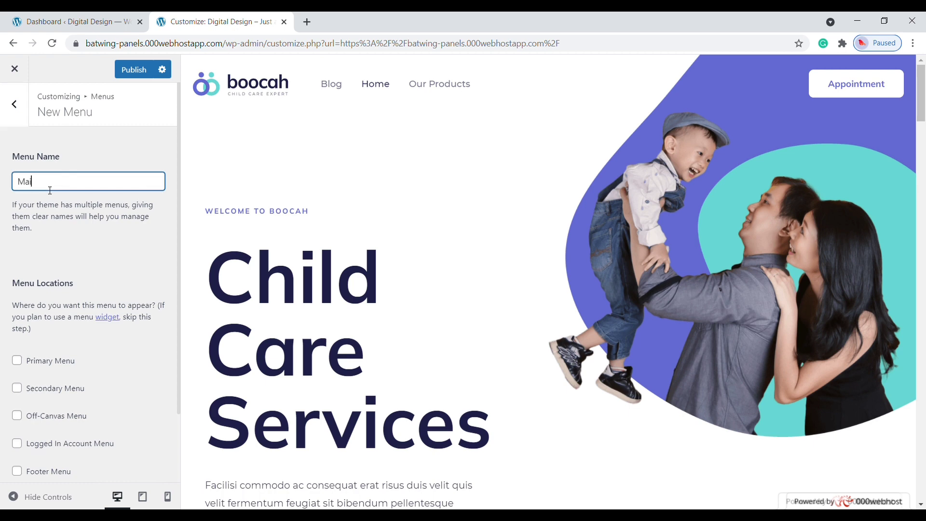
pyautogui.write('n Menu')
pyautogui.scroll(-2, 67, 251)
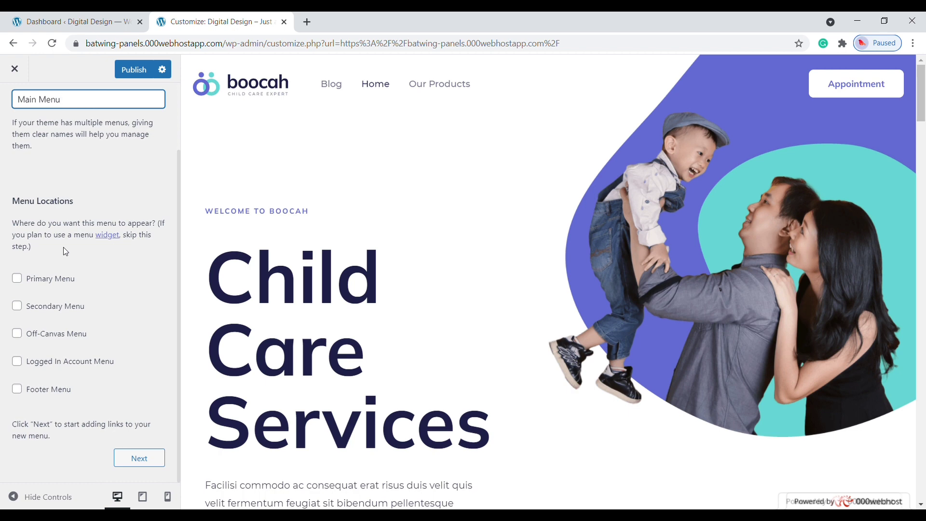
pyautogui.click(19, 283)
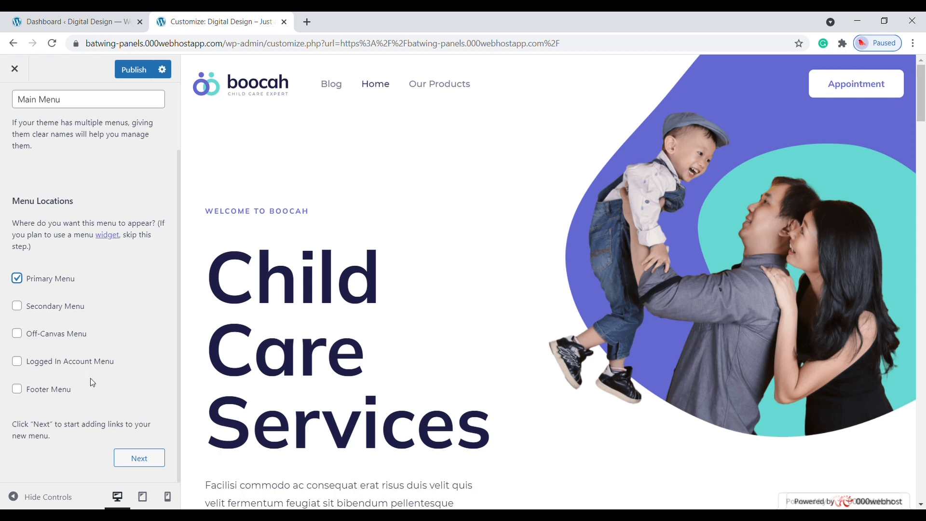
pyautogui.click(144, 464)
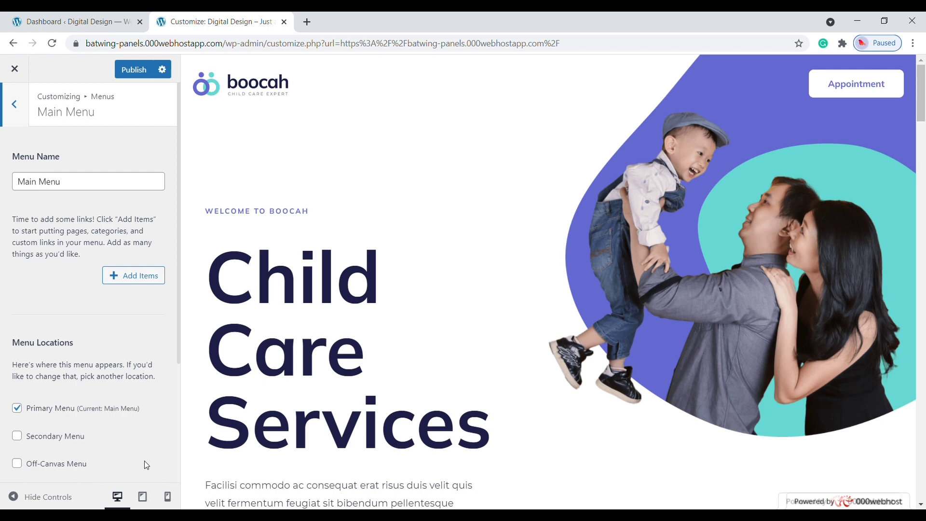
# Show Main Menu's addable items, then switch to the admin Dashboard tab
pyautogui.click(111, 288)
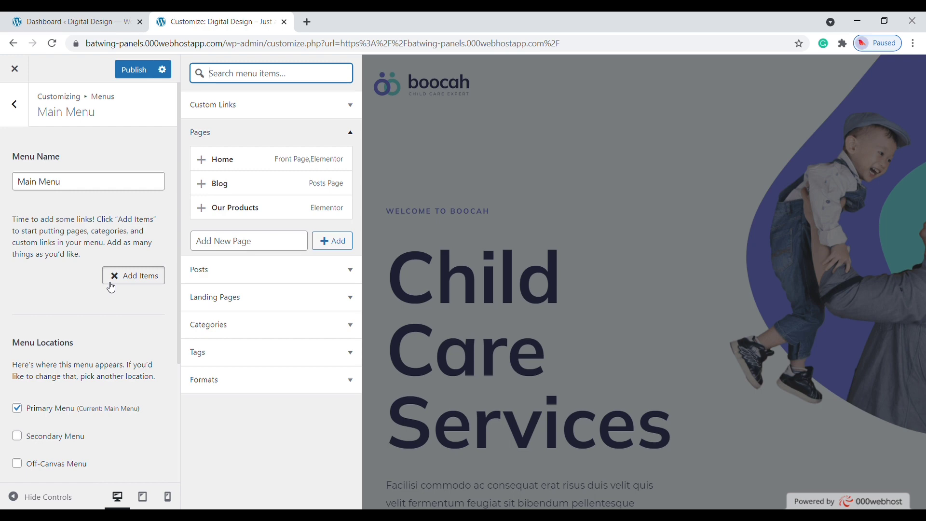
pyautogui.click(38, 21)
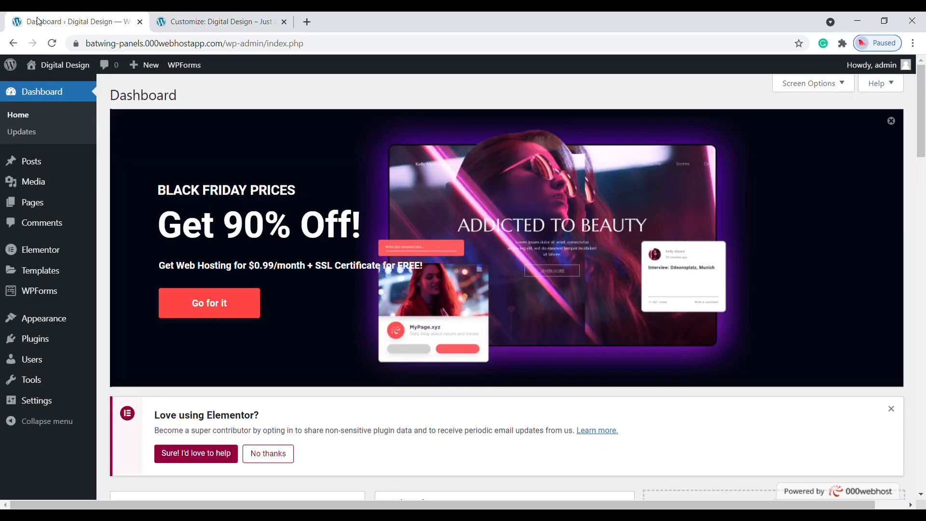
# Check the Pages list for Blog, Home and Our Products, then return to the Customizer
pyautogui.click(53, 206)
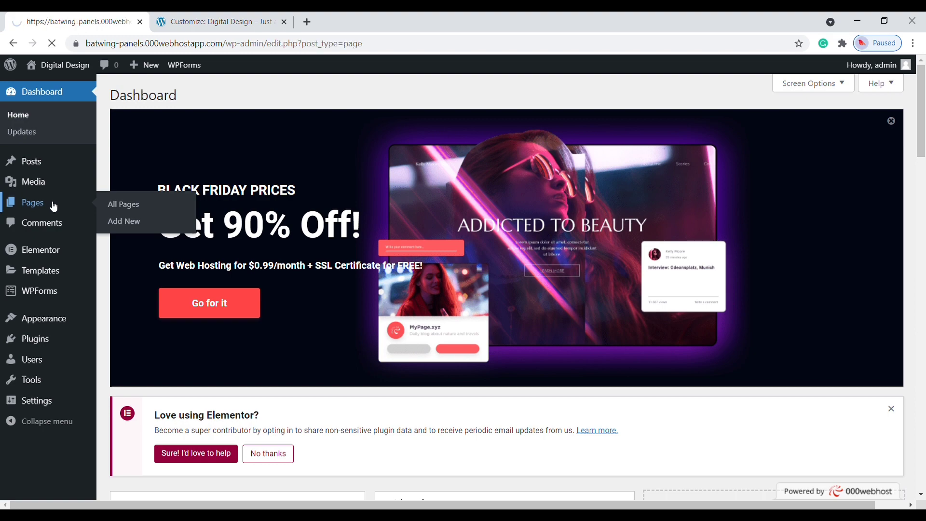
pyautogui.scroll(-5, 314, 257)
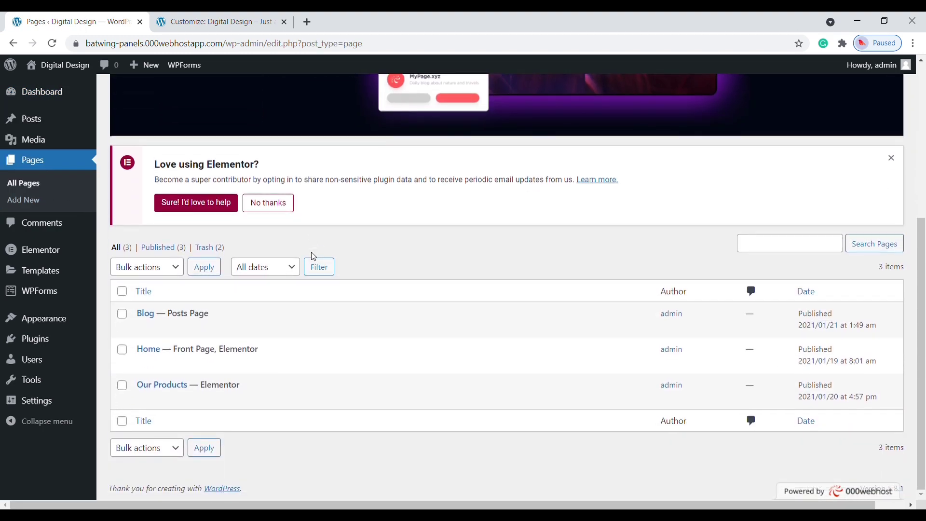
pyautogui.click(229, 28)
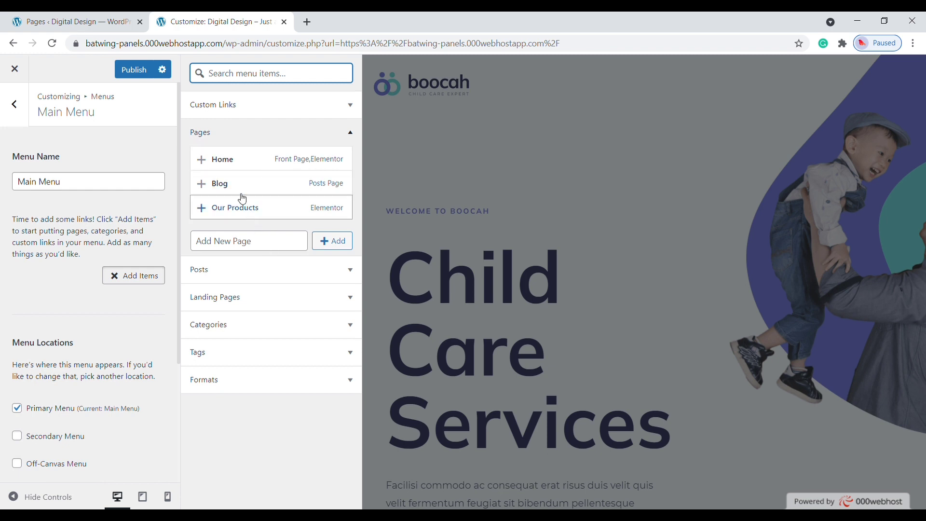
# Add the Home, Blog and Our Products pages to Main Menu and close the items panel
pyautogui.click(229, 165)
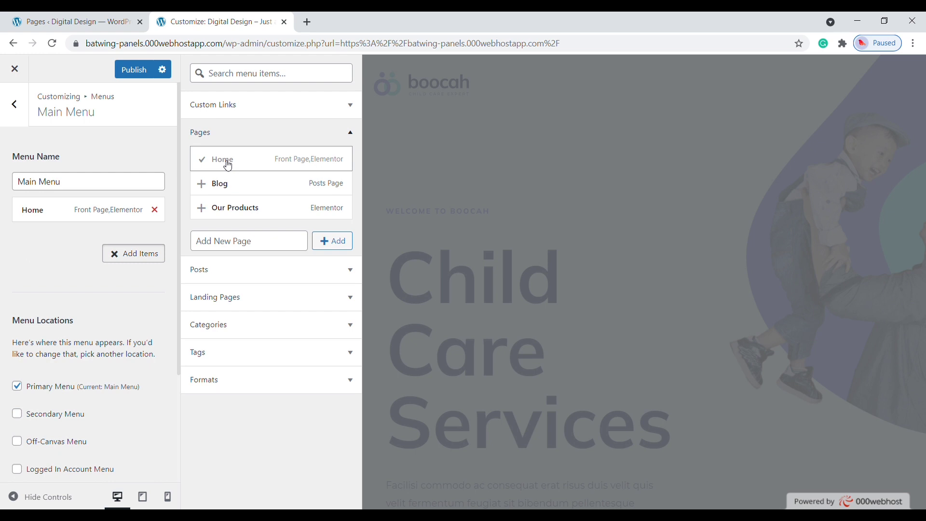
pyautogui.click(230, 182)
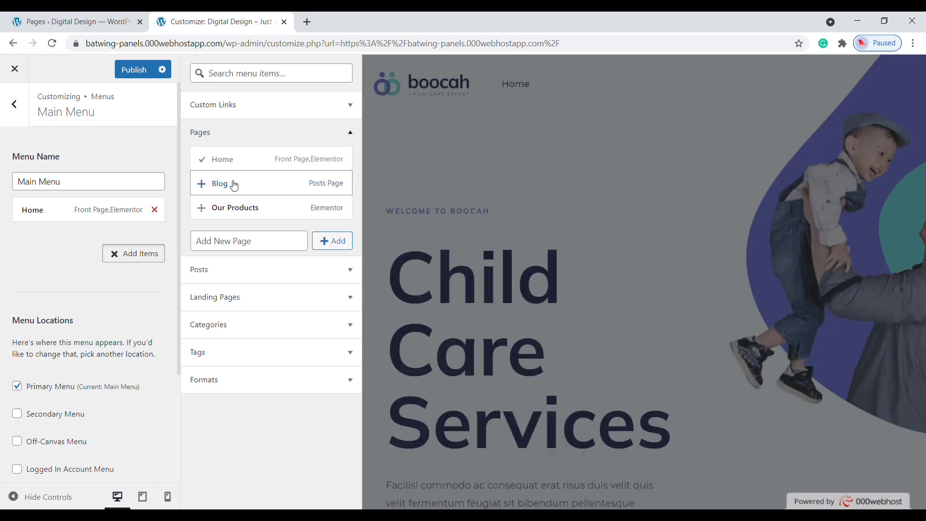
pyautogui.click(241, 214)
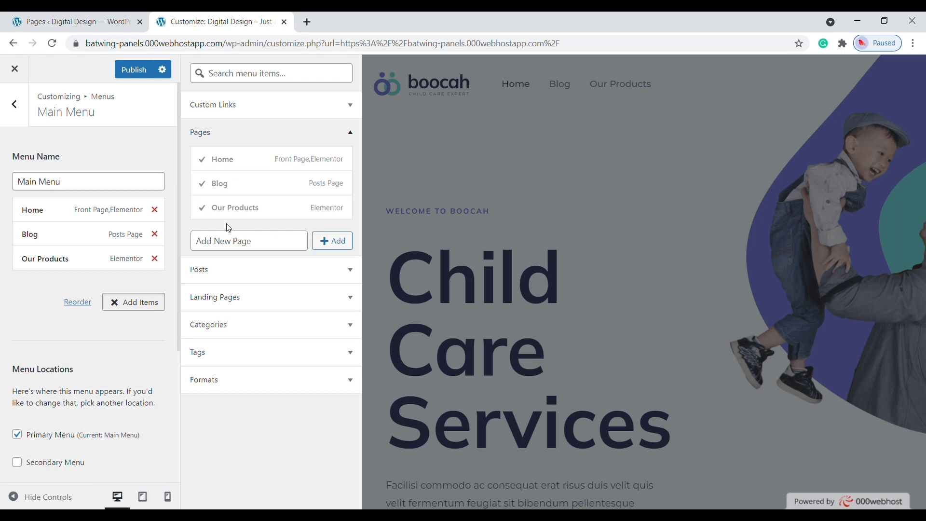
pyautogui.click(133, 302)
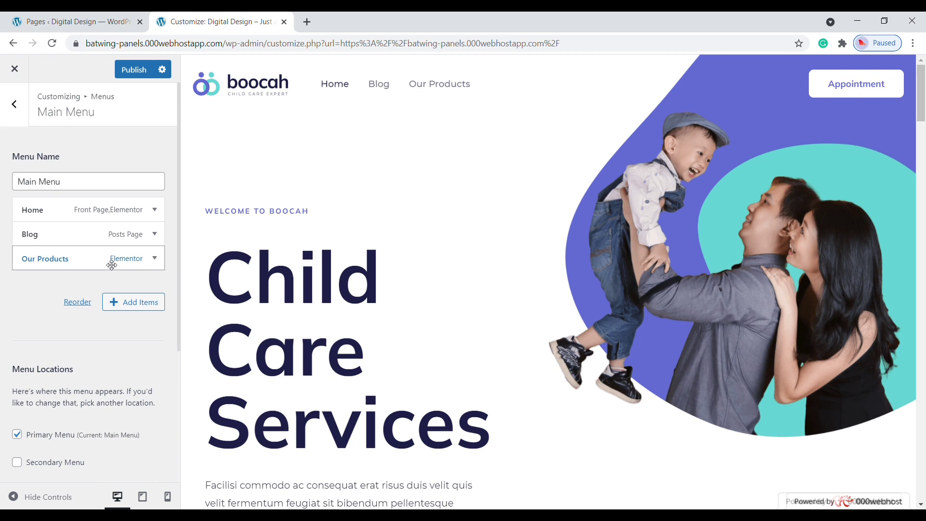
# Drag Our Products to the top of Main Menu above Home, then reopen Add Items
pyautogui.moveTo(112, 265); pyautogui.dragTo(104, 241)
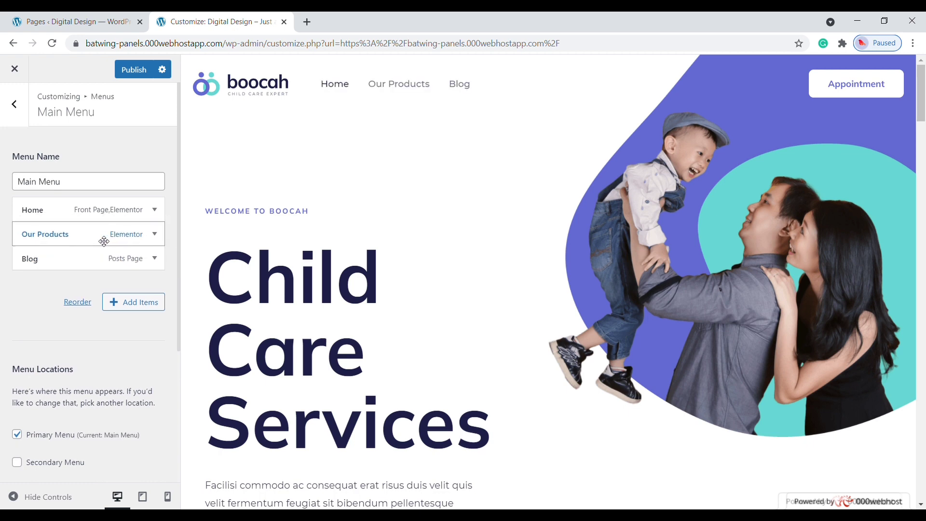
pyautogui.moveTo(104, 241); pyautogui.dragTo(107, 210)
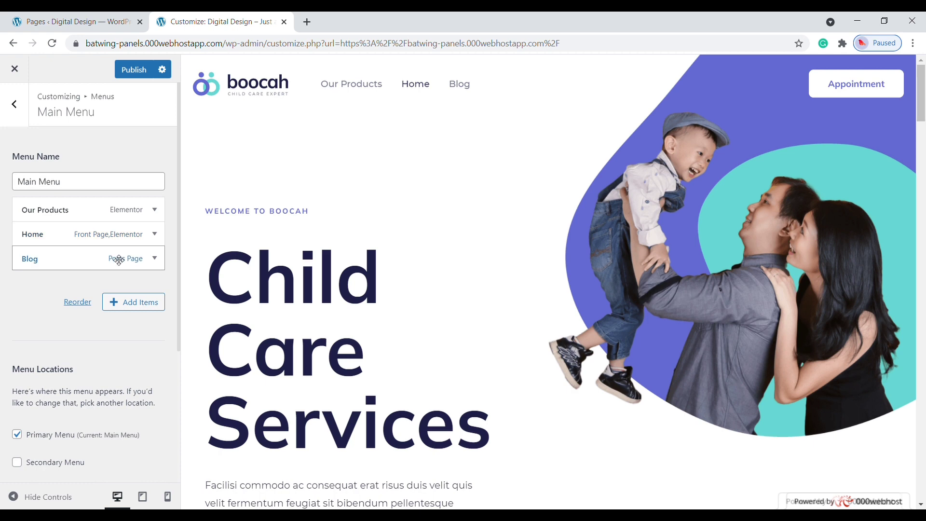
pyautogui.click(150, 310)
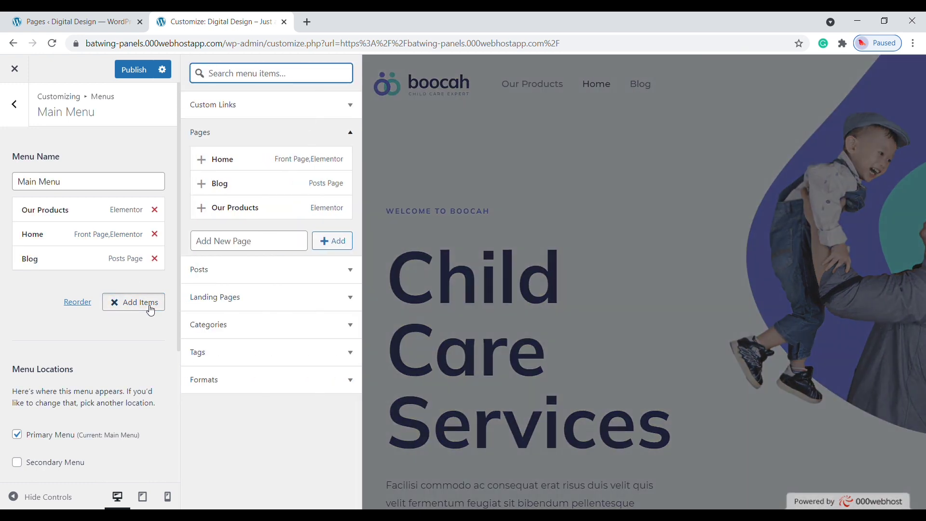
# Create a new 'Services' page at the end of Main Menu and publish the changes
pyautogui.click(223, 247)
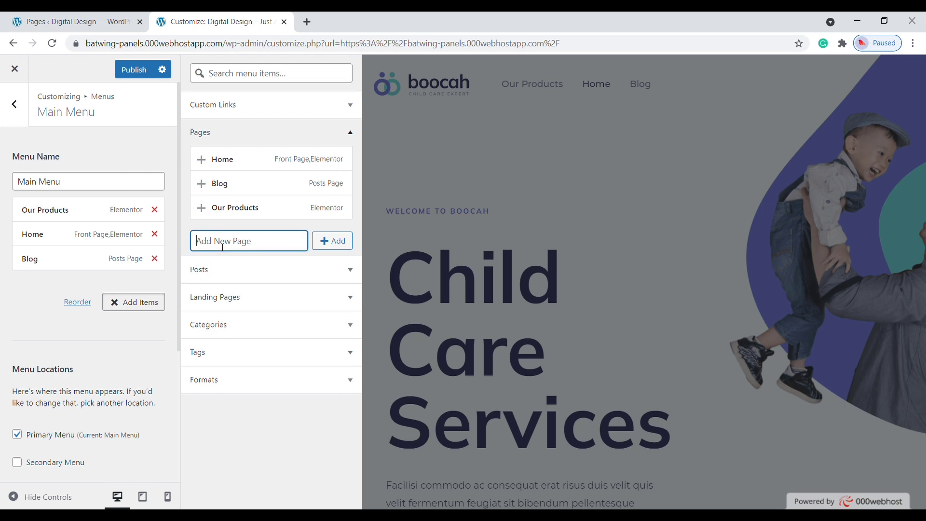
pyautogui.write('S')
pyautogui.write('vices')
pyautogui.click(331, 245)
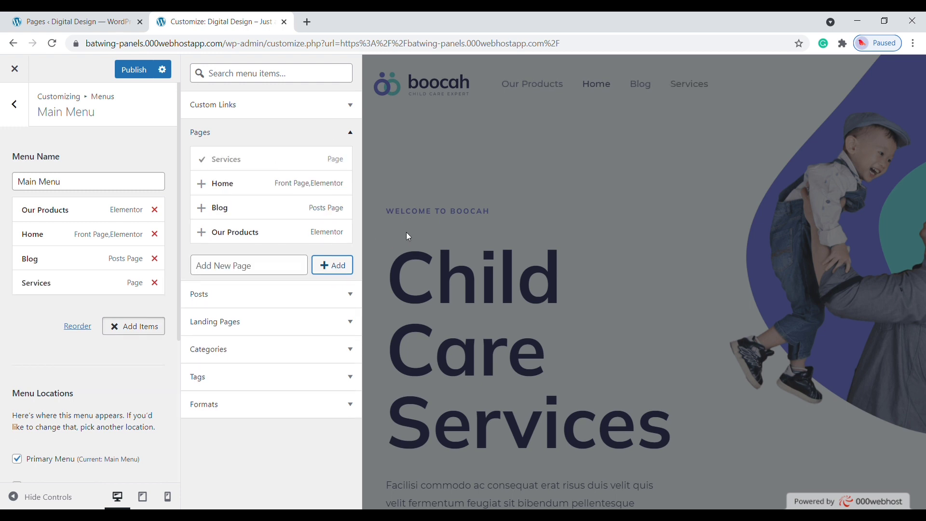
pyautogui.click(136, 71)
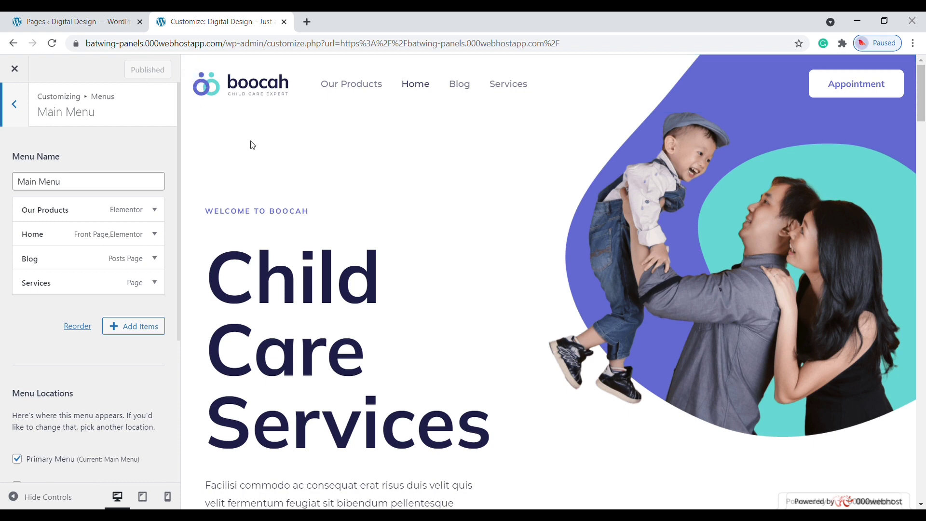
pyautogui.click(86, 21)
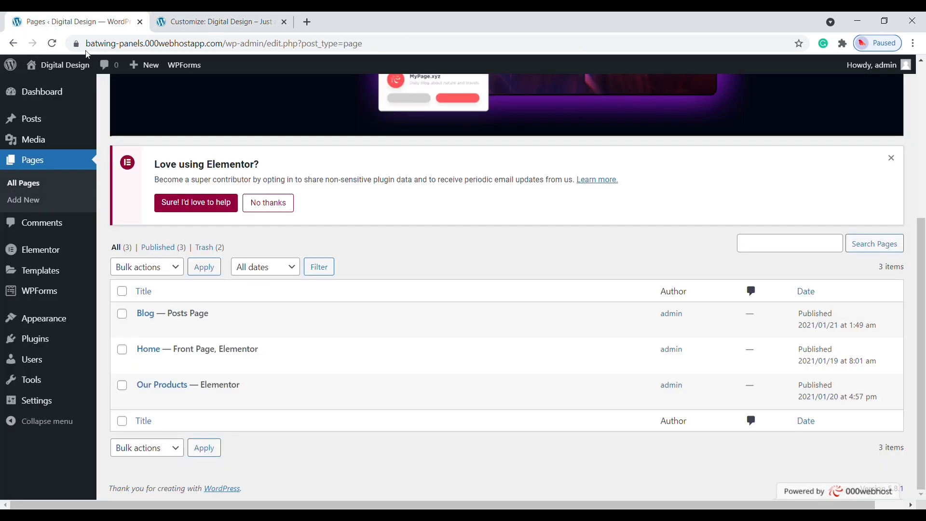
pyautogui.click(56, 46)
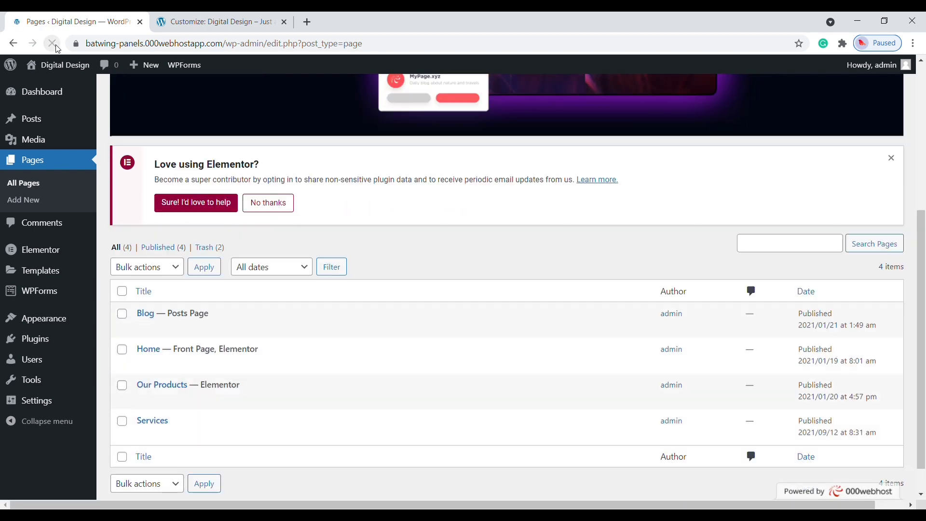
pyautogui.moveTo(312, 421)
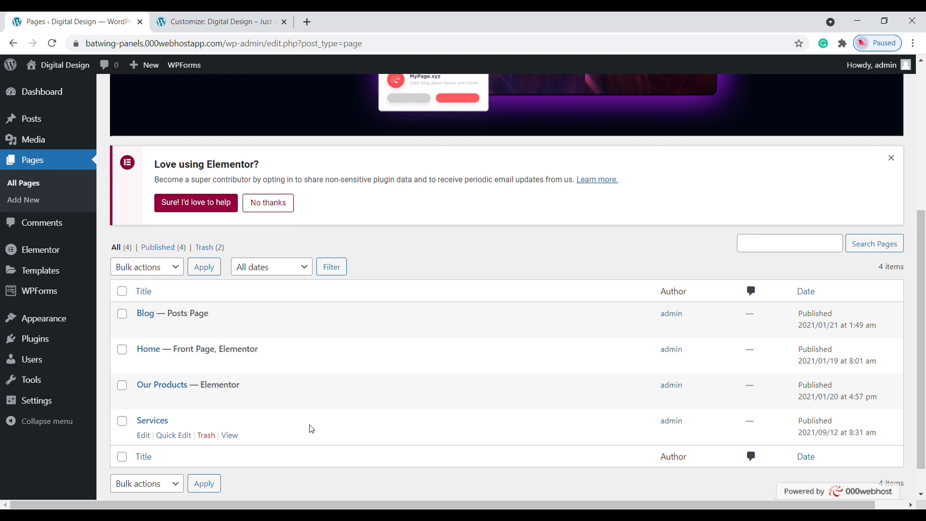
pyautogui.click(144, 436)
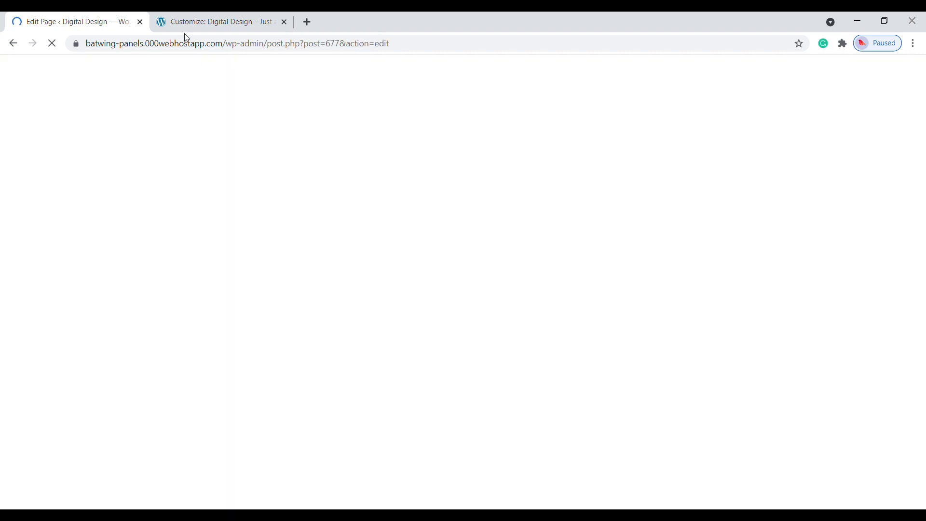
pyautogui.hotkey('alt', 'Left')
pyautogui.click(233, 19)
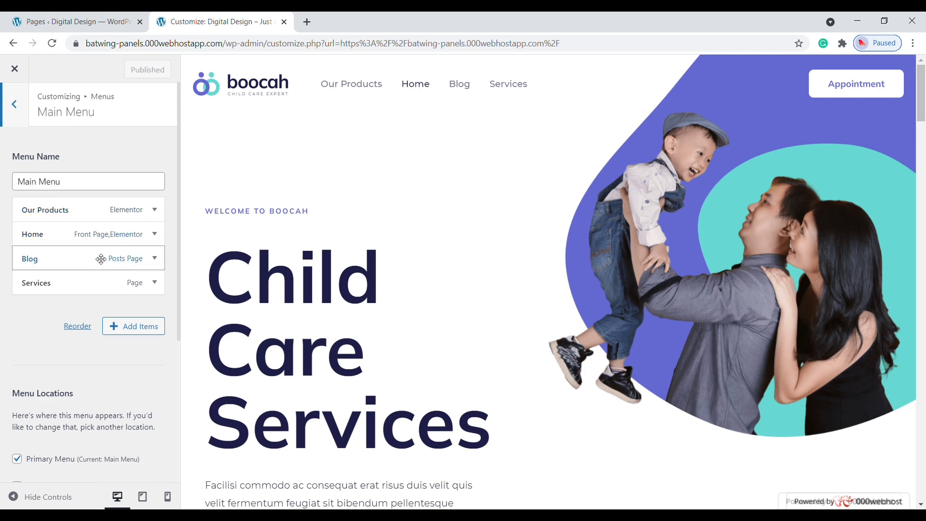
# Nest Blog, then Our Products, as sub-items under Services in Main Menu
pyautogui.moveTo(100, 262); pyautogui.dragTo(121, 293)
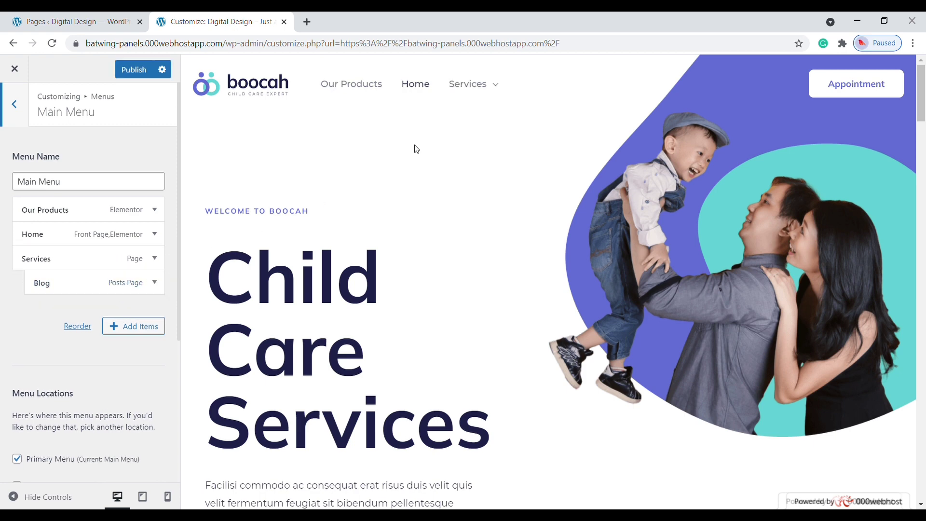
pyautogui.moveTo(490, 88)
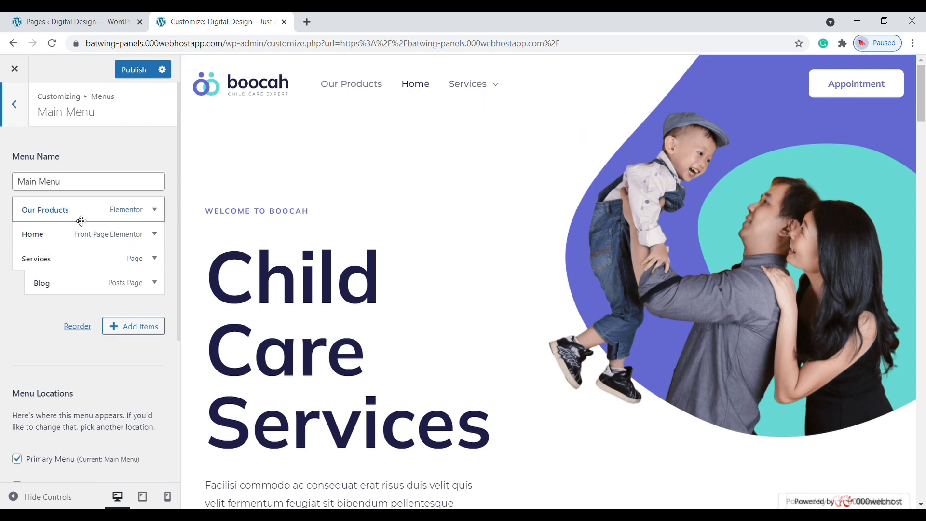
pyautogui.moveTo(80, 217); pyautogui.dragTo(94, 286)
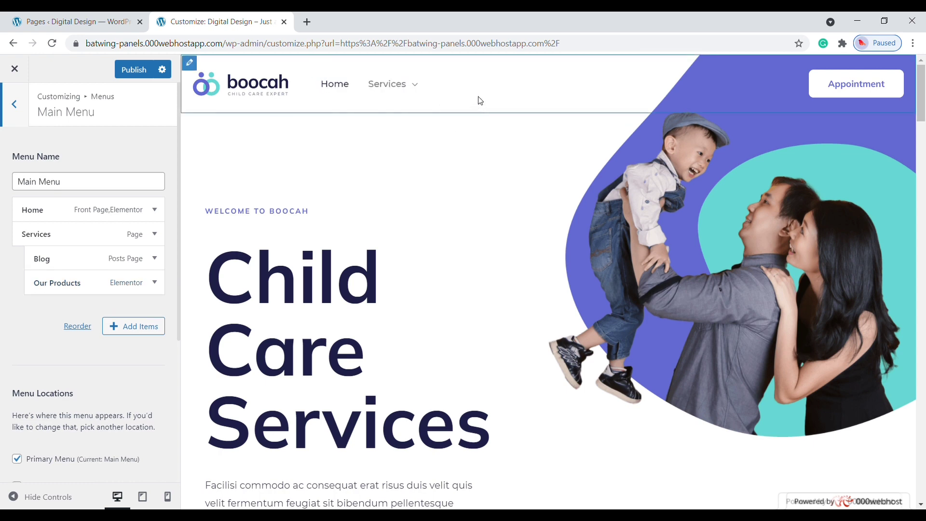
pyautogui.moveTo(418, 93)
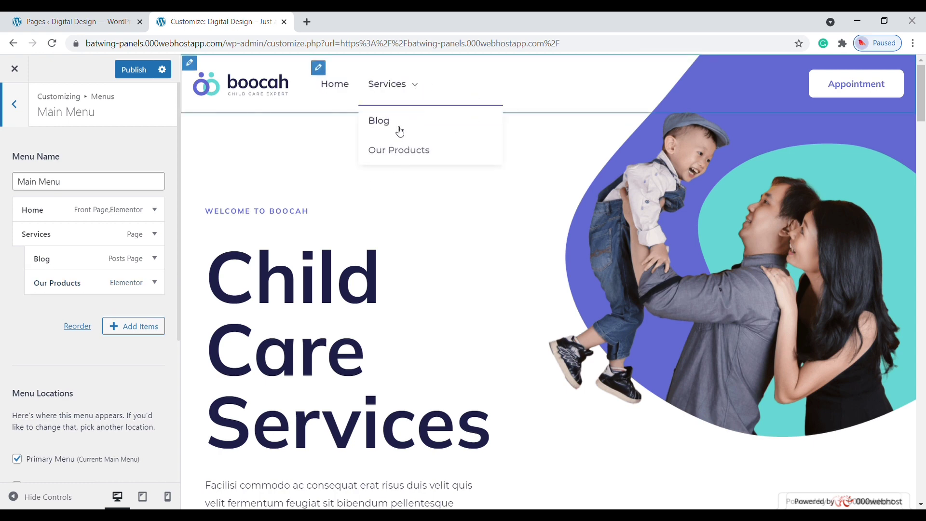